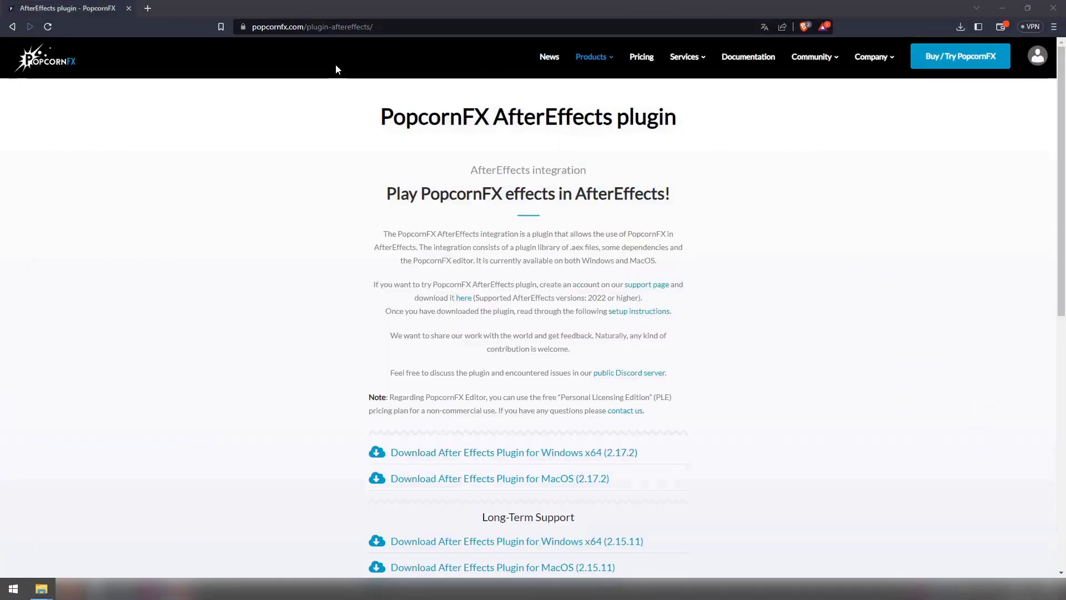
Download and save the PopcornFX After Effects plugin installer for Windows x64, version 2.17.2.
click(412, 450)
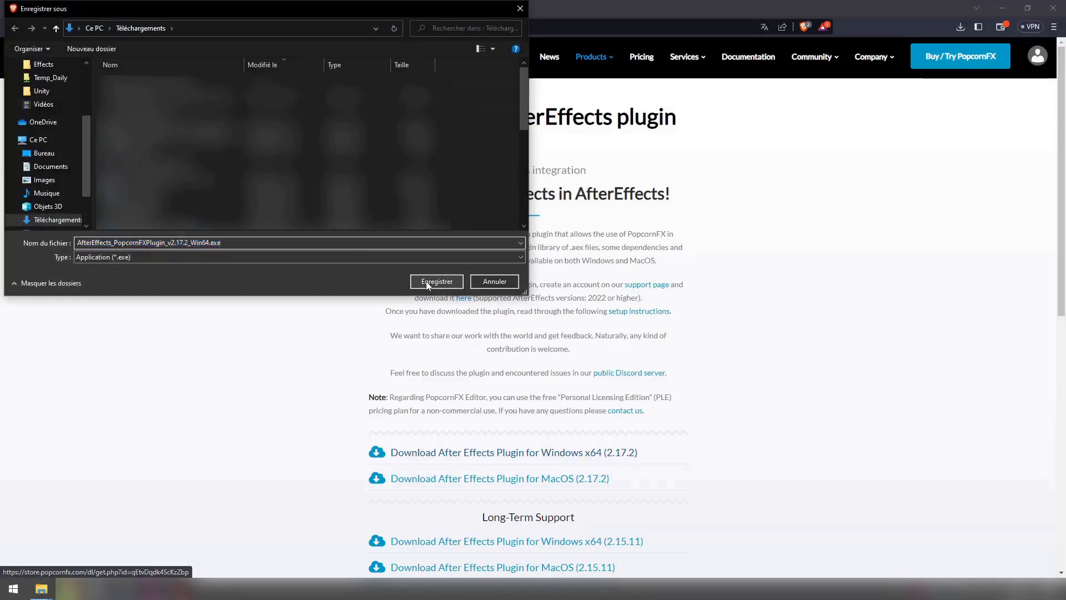
click(425, 284)
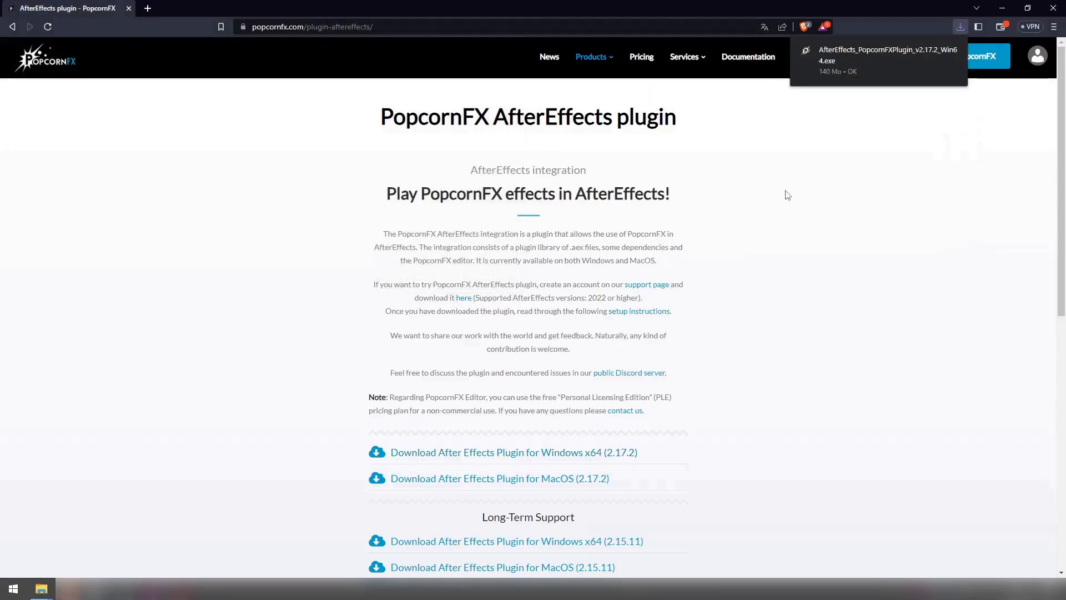
Install the PopcornFX plugin without PopcornFX Editor into the default After Effects plug-ins folder, then finish setup.
click(862, 66)
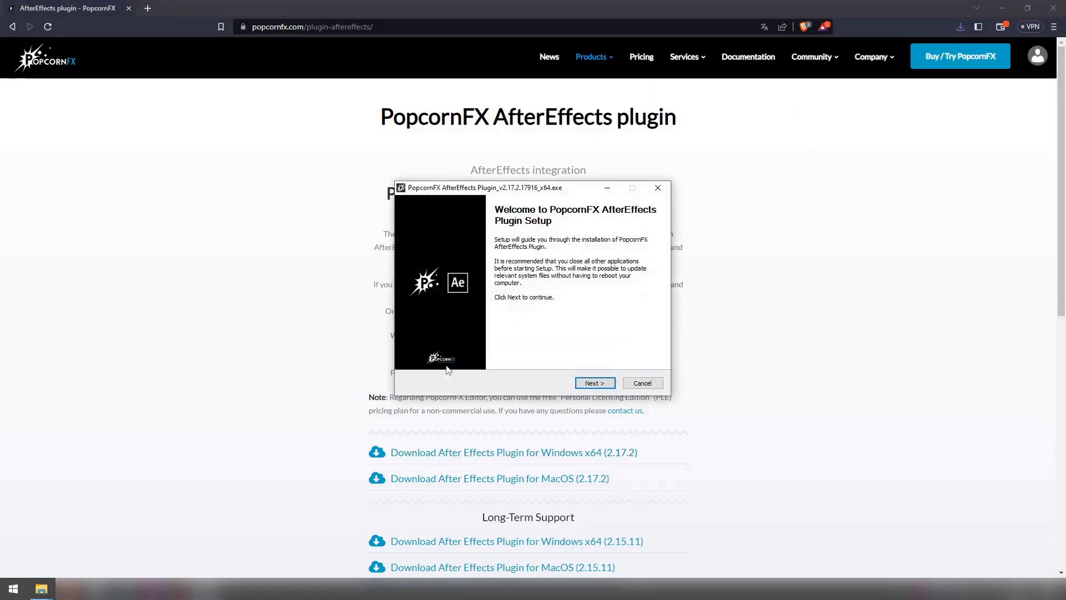
click(596, 383)
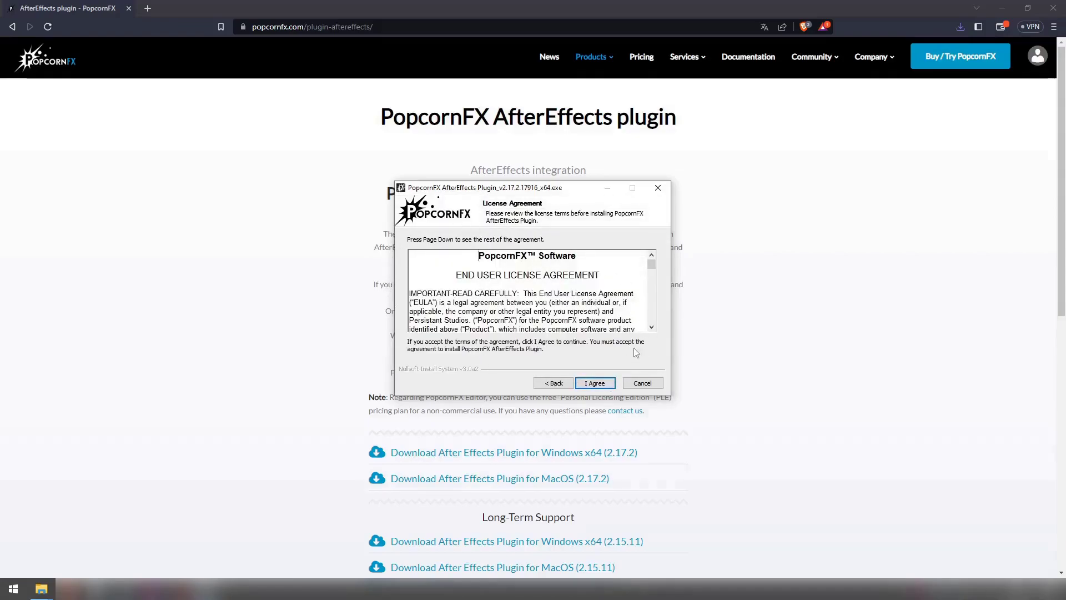
drag(648, 265, 640, 325)
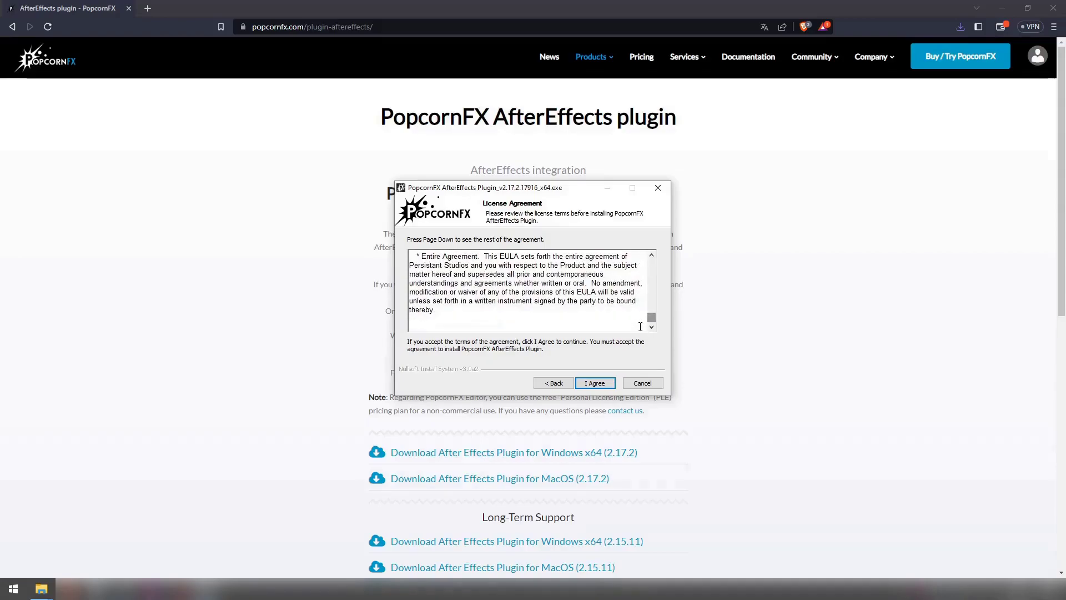
click(586, 384)
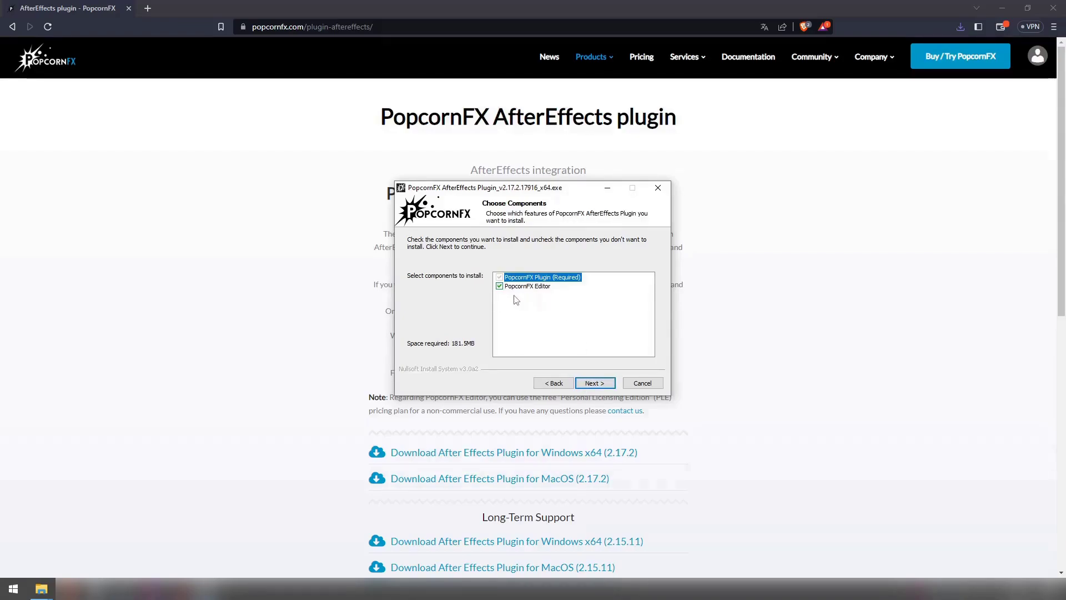
click(500, 286)
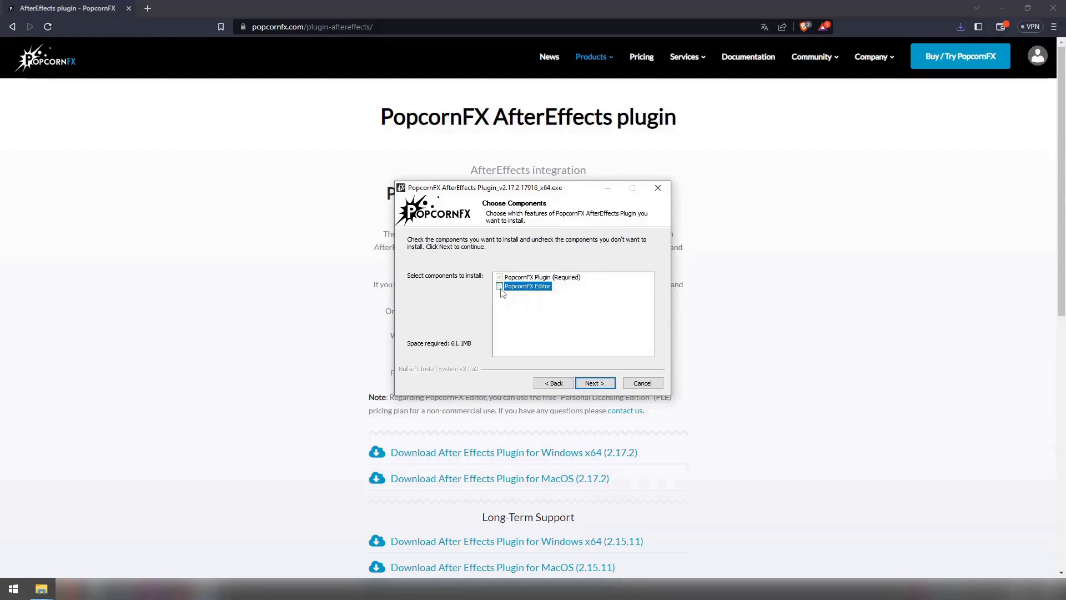
click(593, 384)
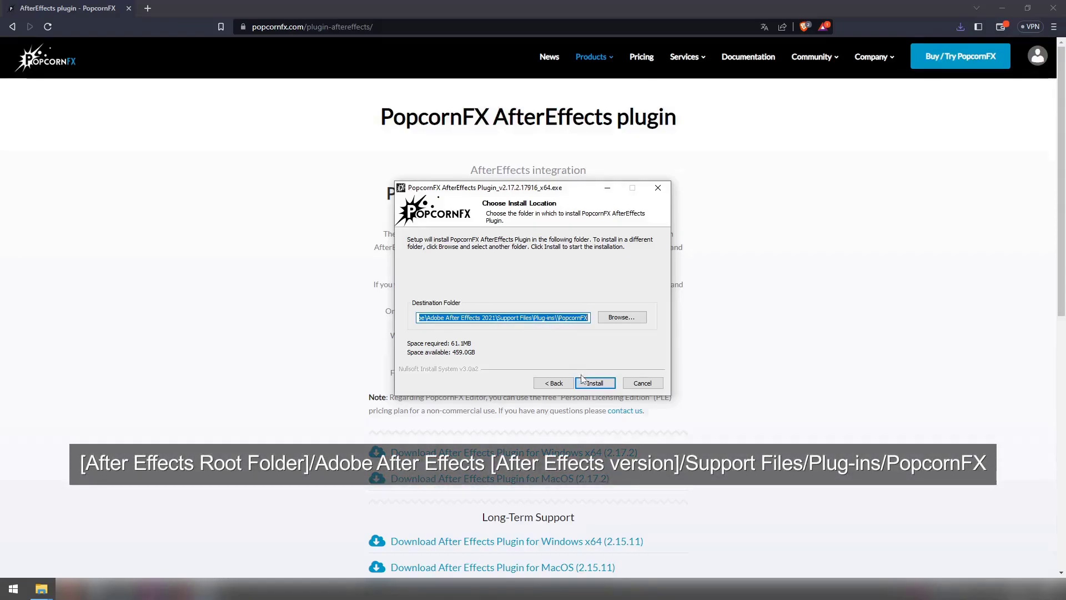
click(581, 382)
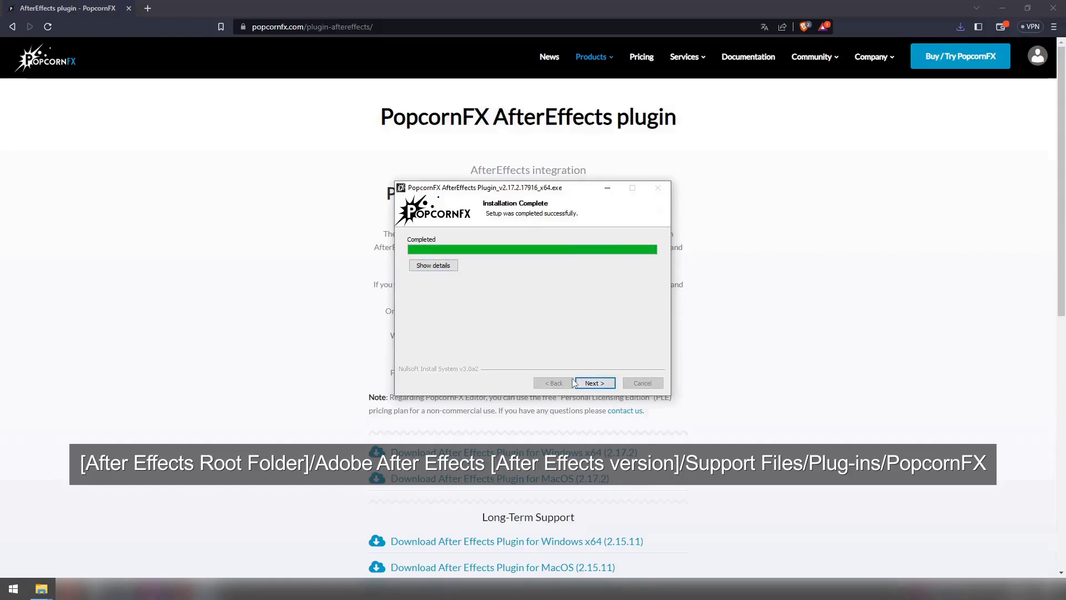
click(580, 384)
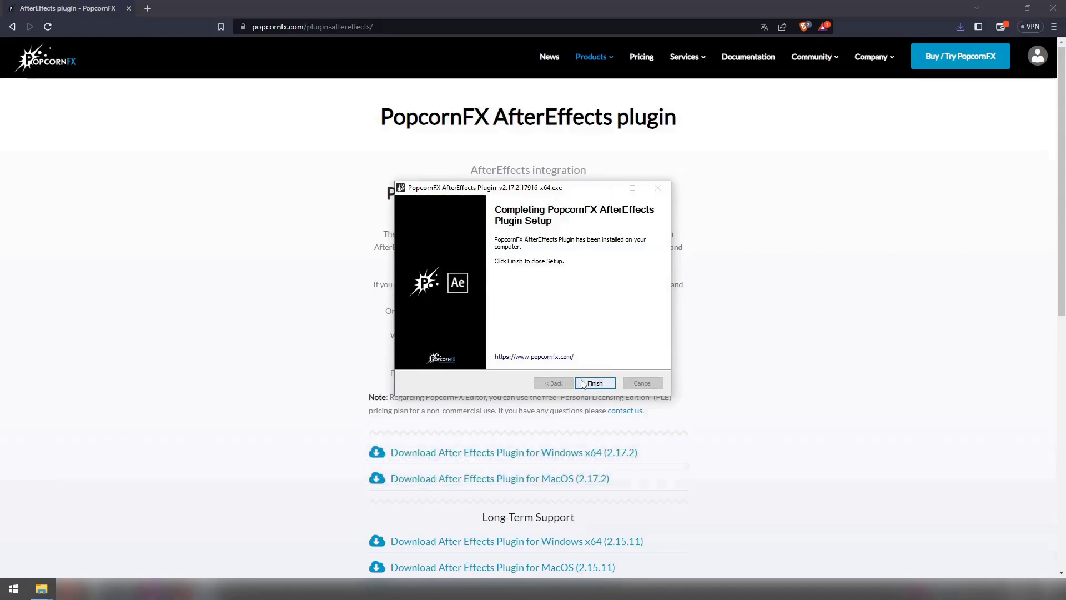
click(582, 383)
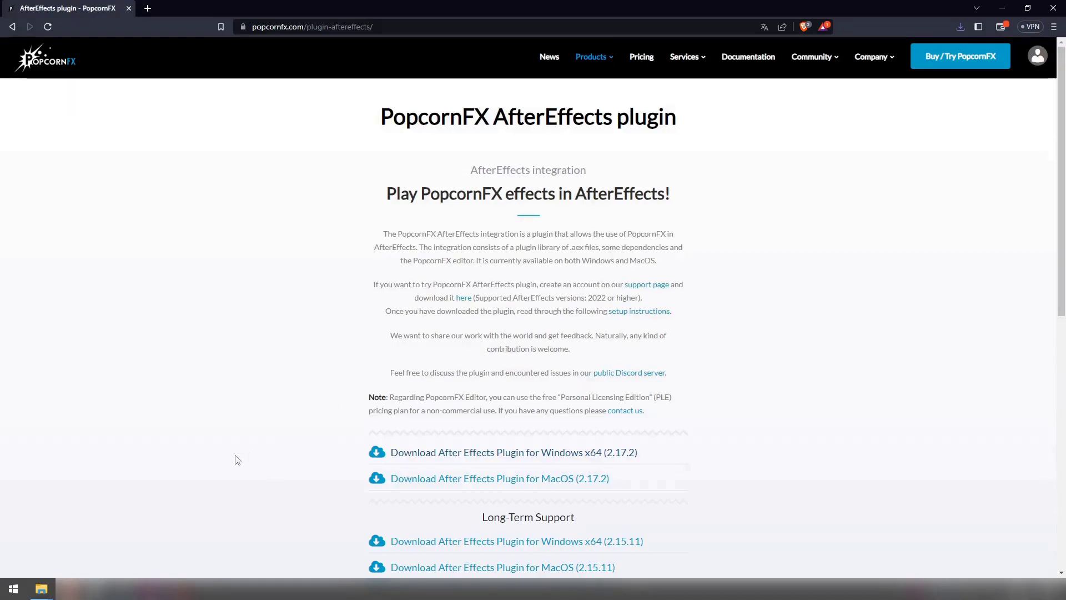
Launch Adobe After Effects 2021 by searching 'ado' in the Start menu.
click(13, 589)
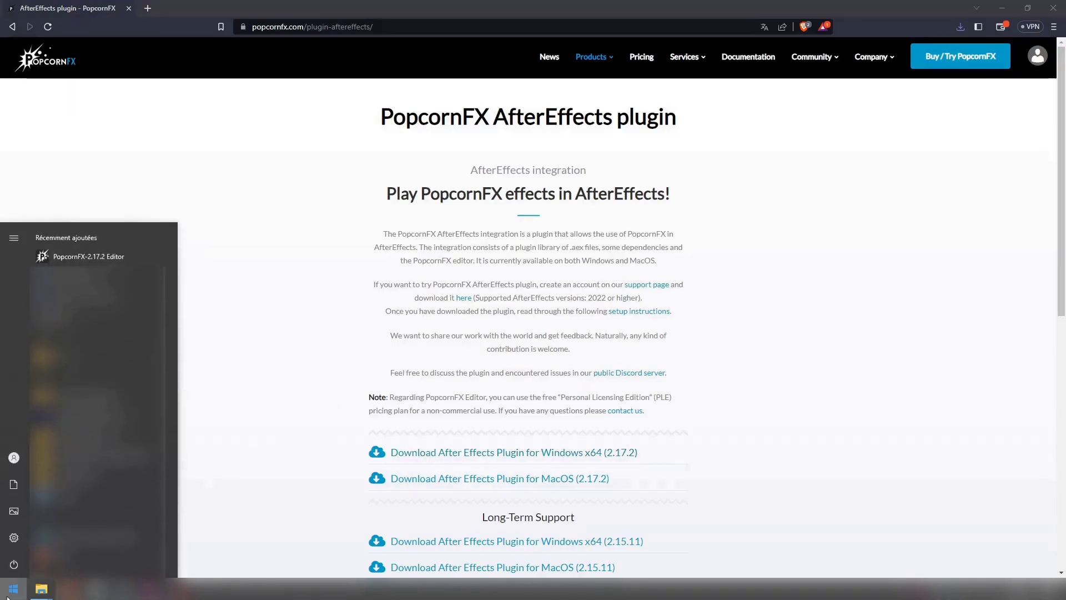
text(ado)
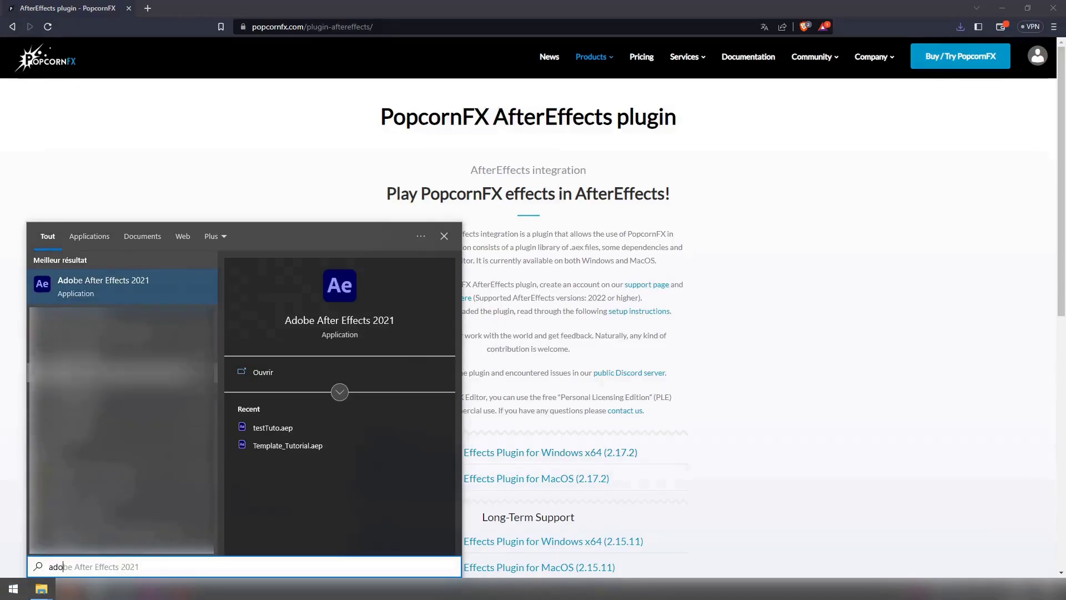
click(112, 282)
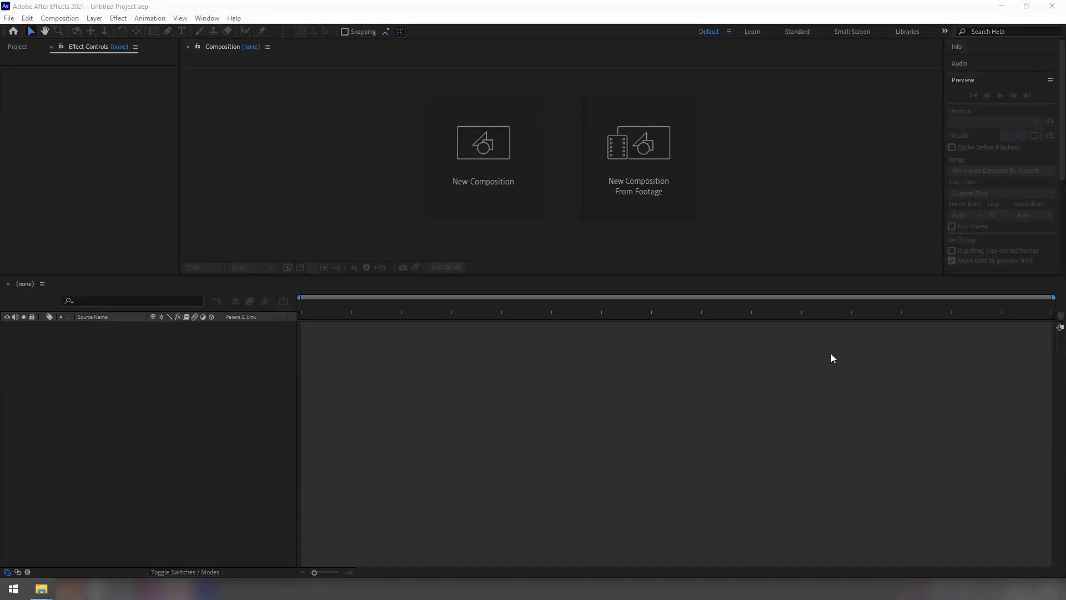
Create Comp 1 at 1920×1080 with default settings and add Dark Gray Solid 1.
click(525, 200)
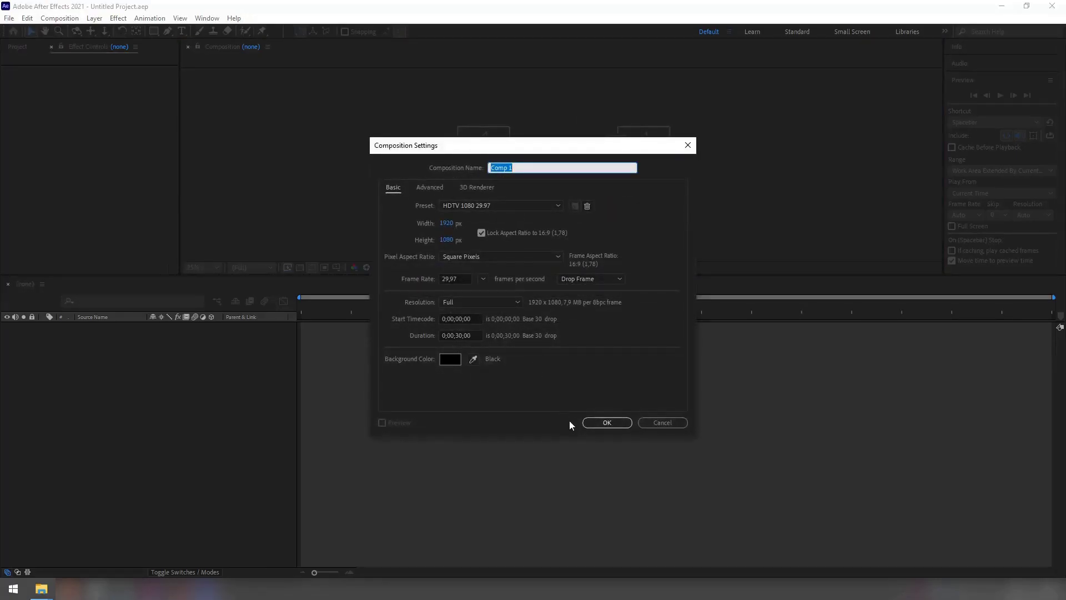
click(587, 424)
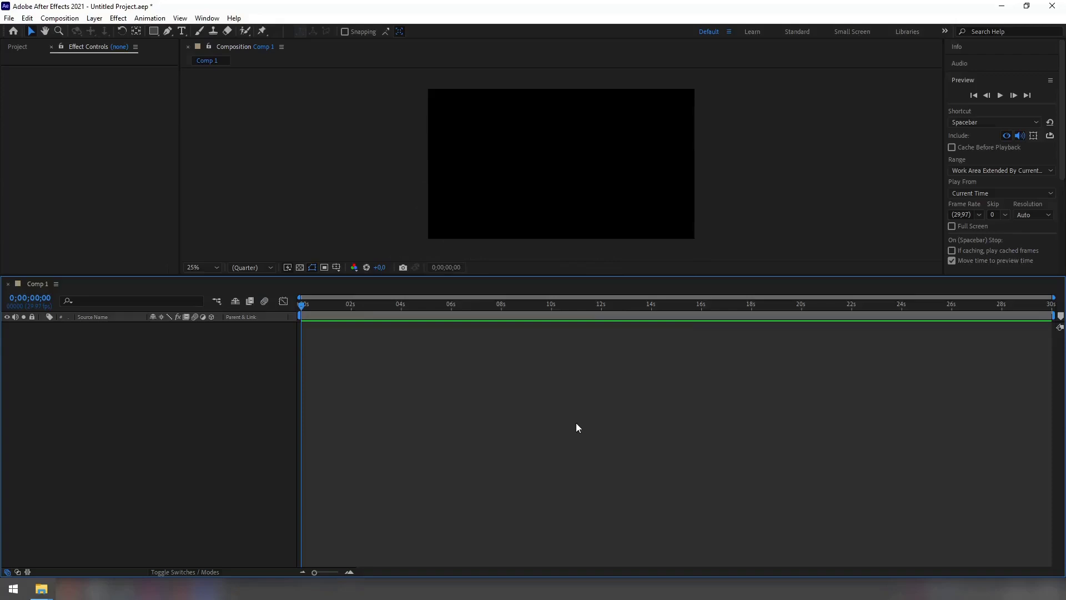
right_click(202, 383)
mouse_move(267, 389)
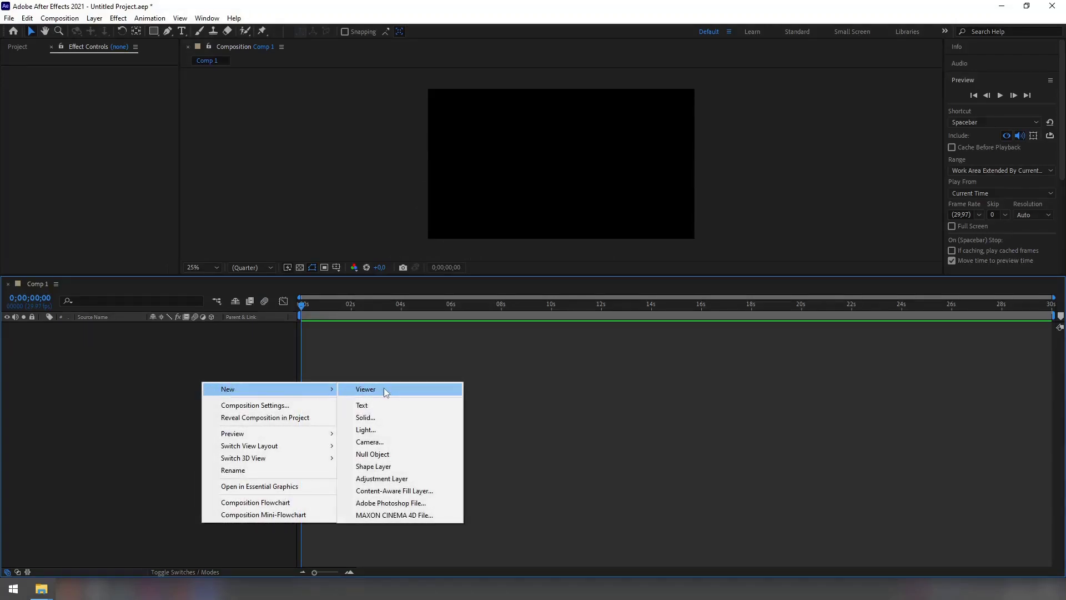
click(376, 417)
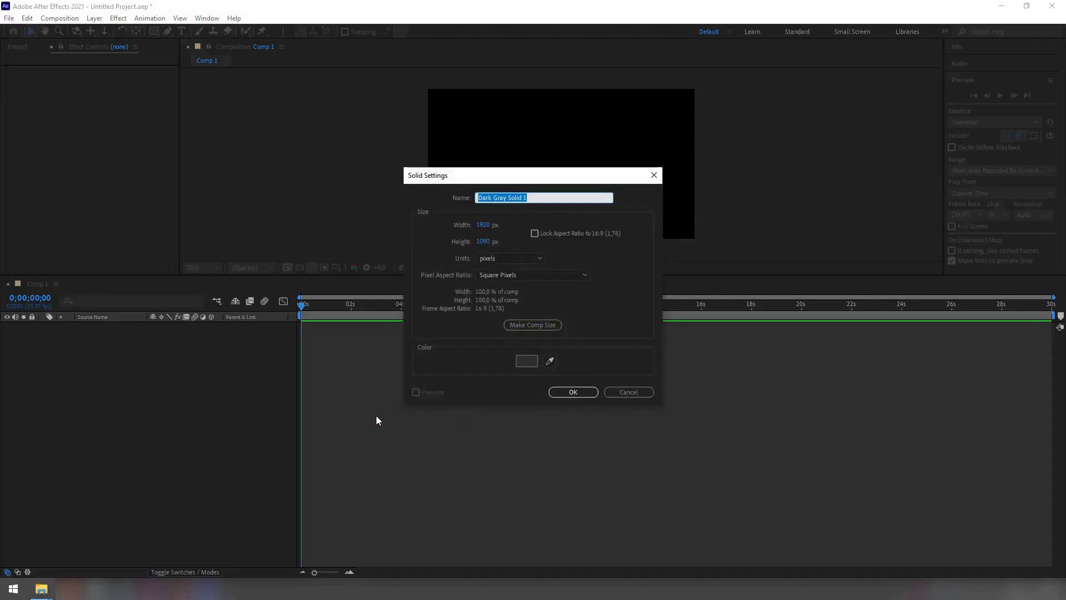
click(563, 394)
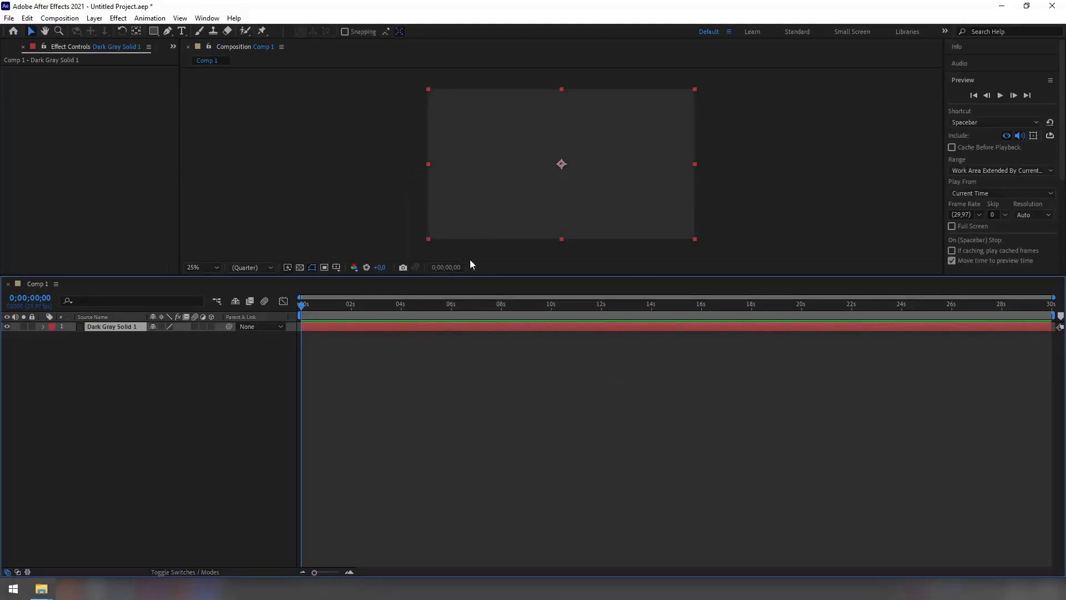
Add Effect > PopcornFX > Emitter to Dark Gray Solid 1; expand camera and Emitter Transform properties.
right_click(471, 182)
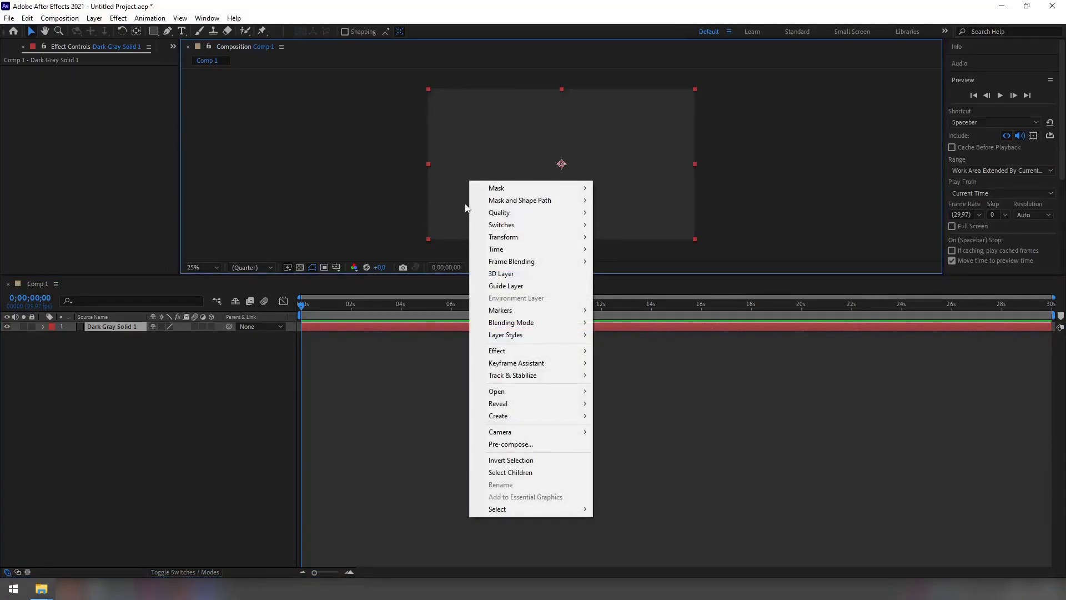
mouse_move(497, 351)
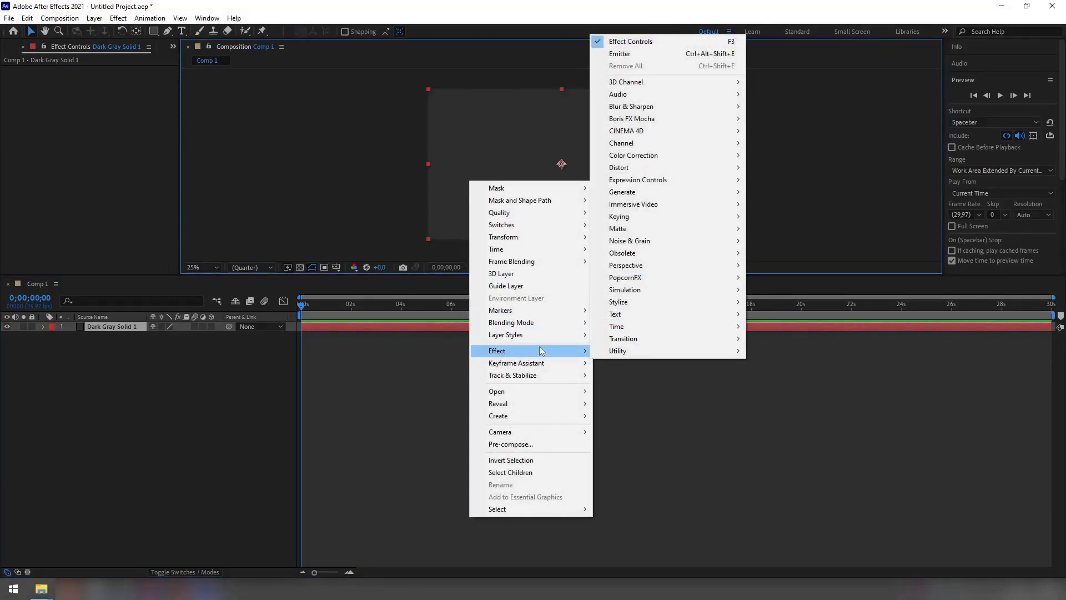
mouse_move(627, 277)
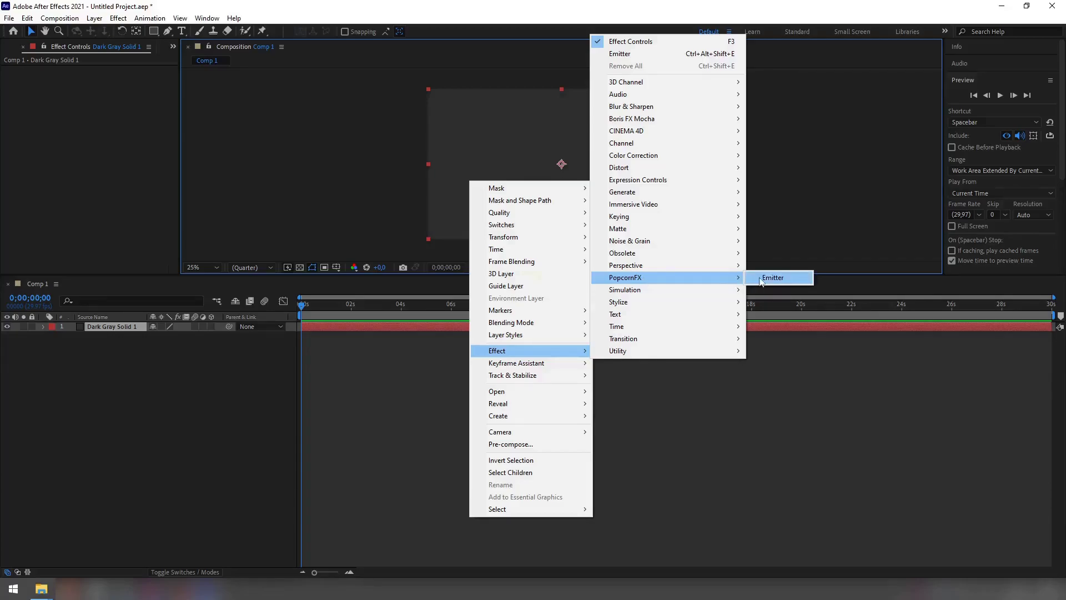
click(766, 280)
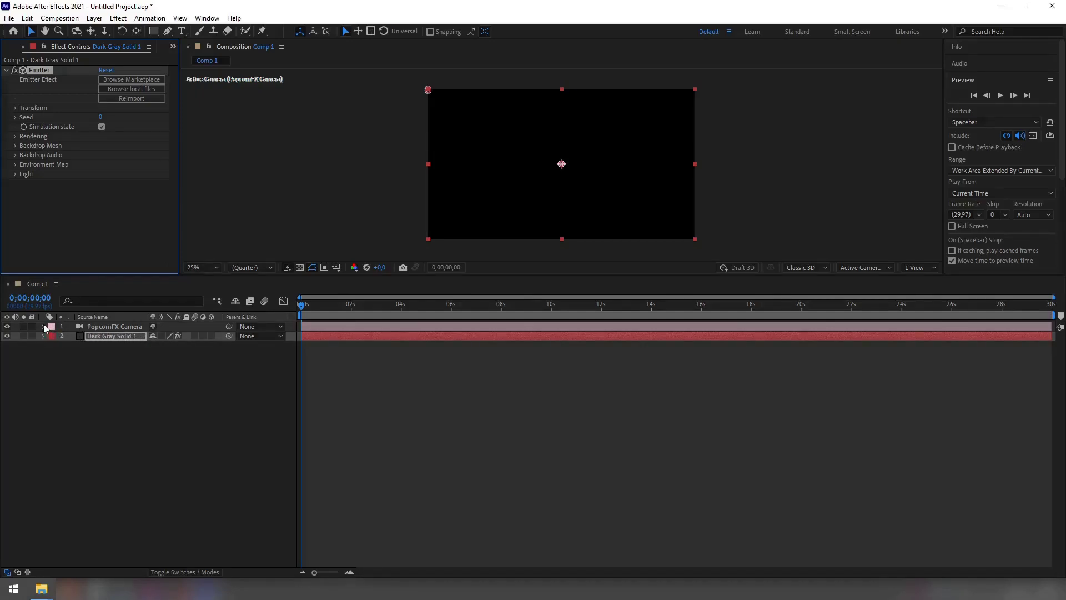
click(44, 327)
click(52, 337)
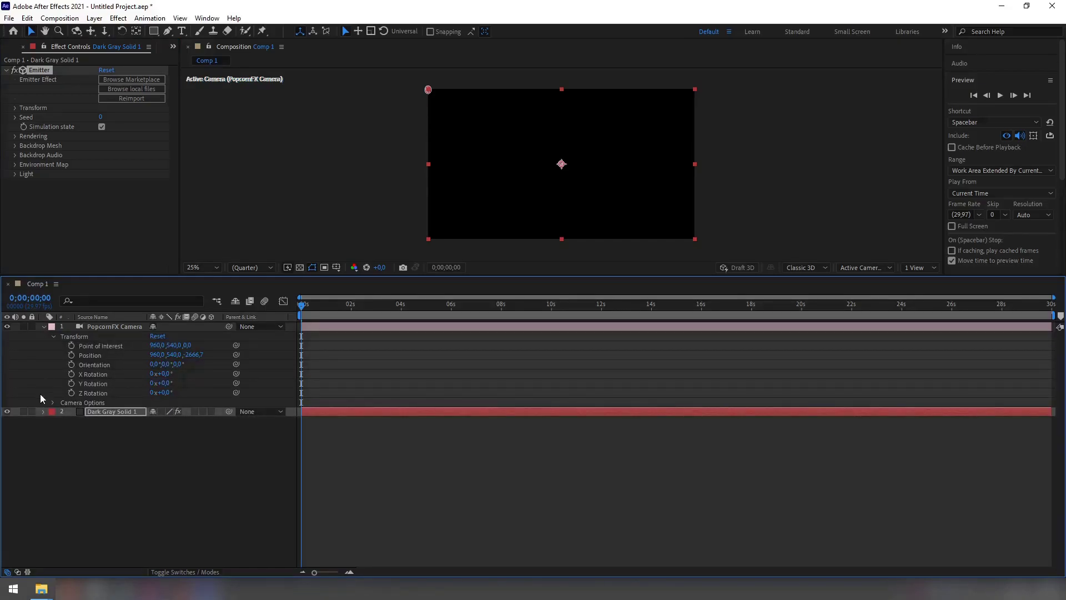
click(42, 411)
click(51, 420)
click(62, 430)
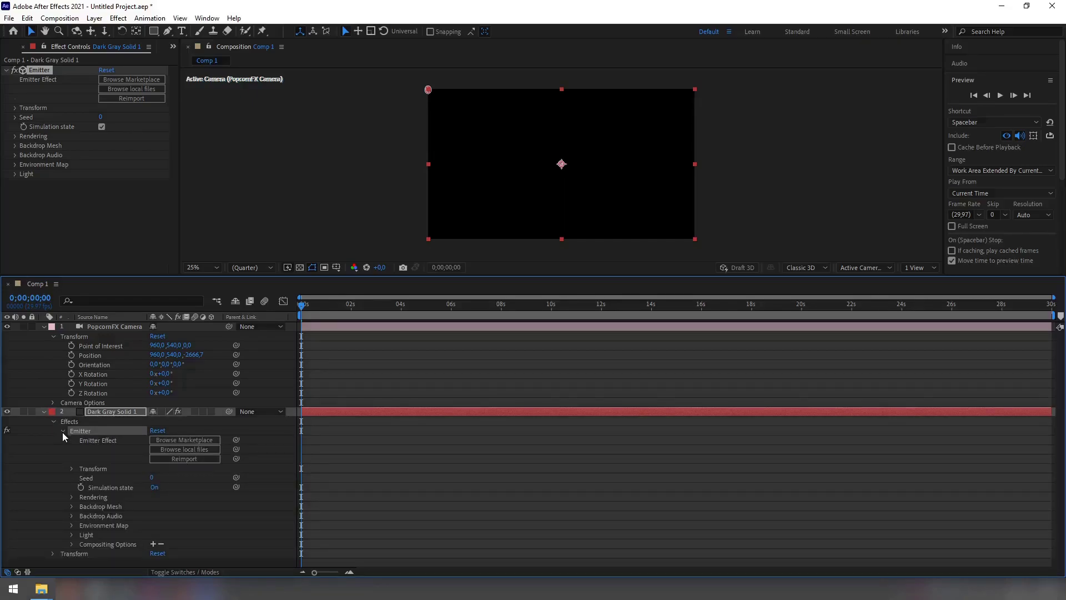
click(71, 469)
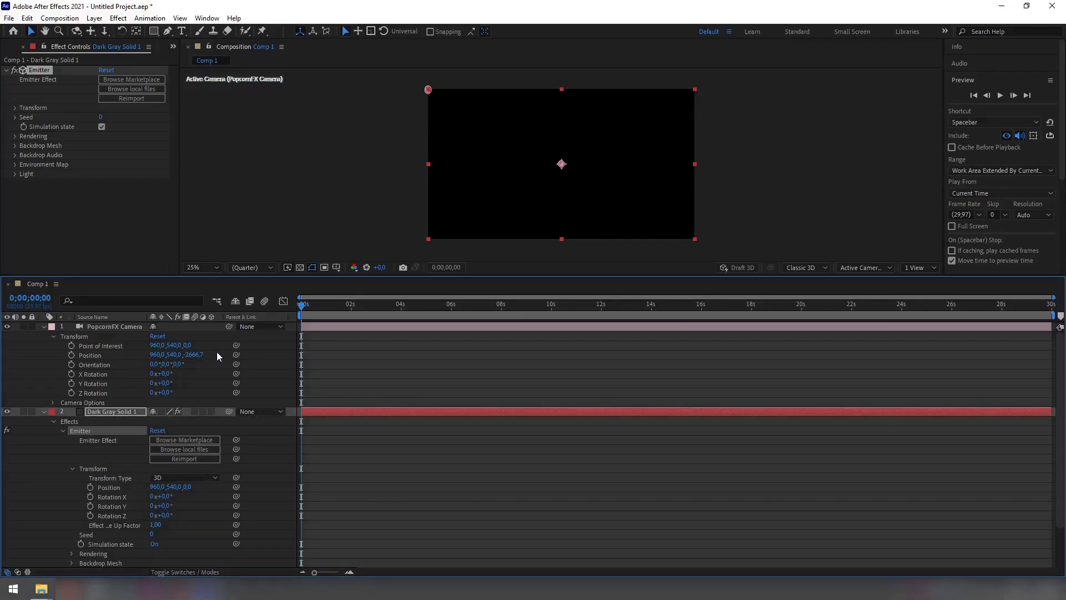
Load conformToSphere2.pkfx from PopcornTutorial > Effects into the emitter via Browse local files.
click(179, 449)
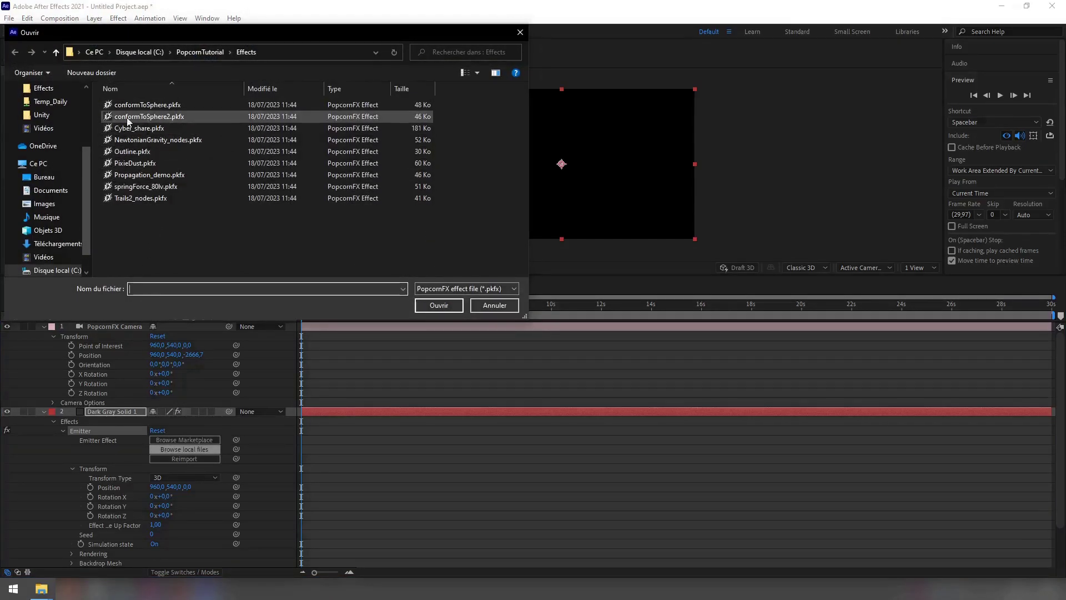
scroll(51, 101, up, 1)
scroll(48, 101, up, 1)
click(47, 102)
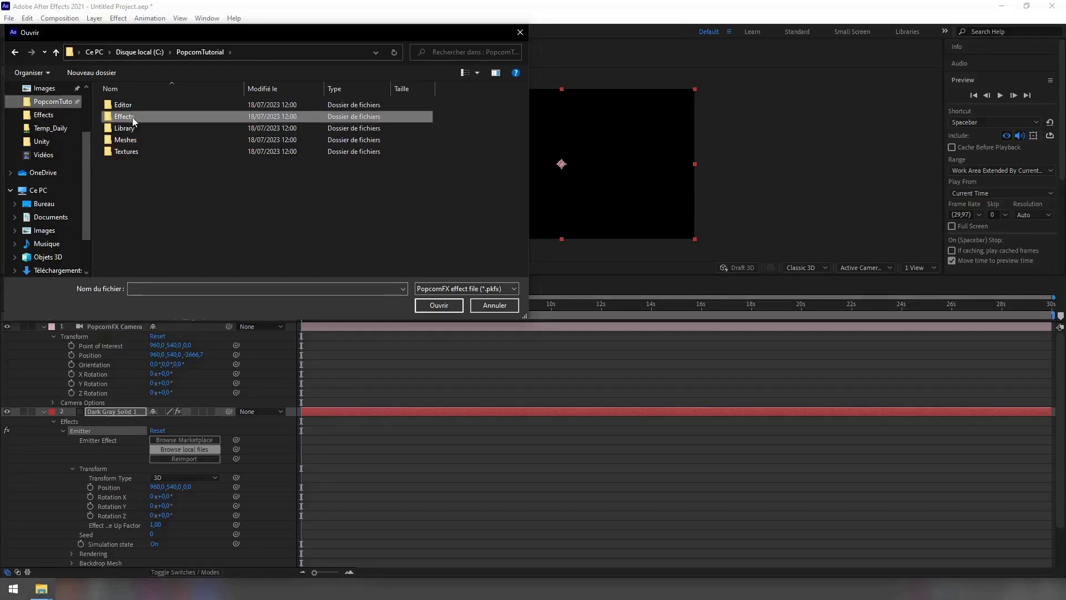
double_click(133, 117)
click(135, 121)
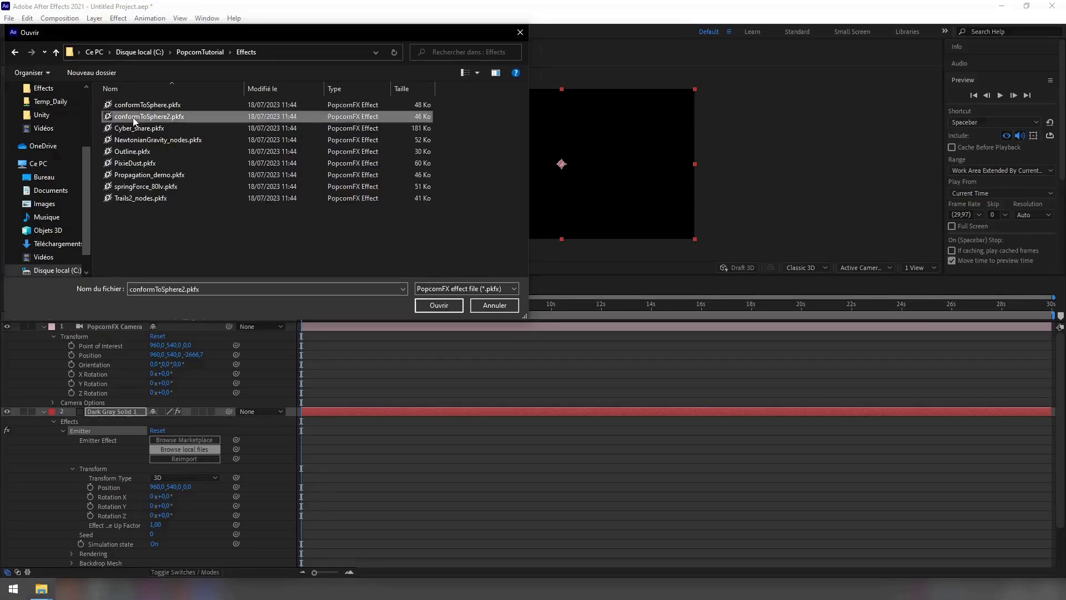
click(425, 305)
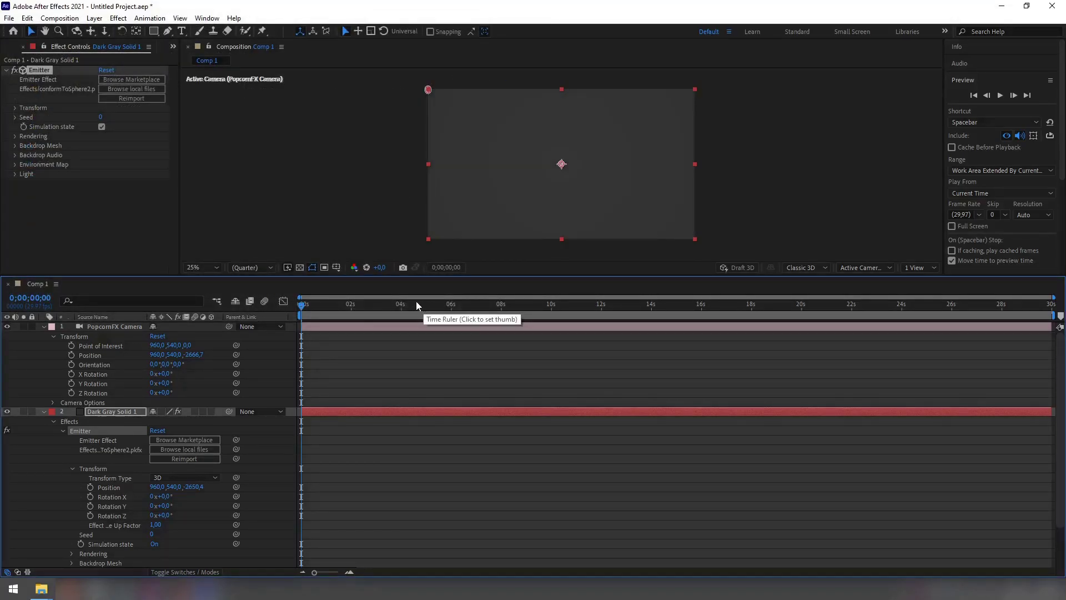
Scrub the timeline to watch the particle ring form, then play the preview.
drag(300, 304, 325, 319)
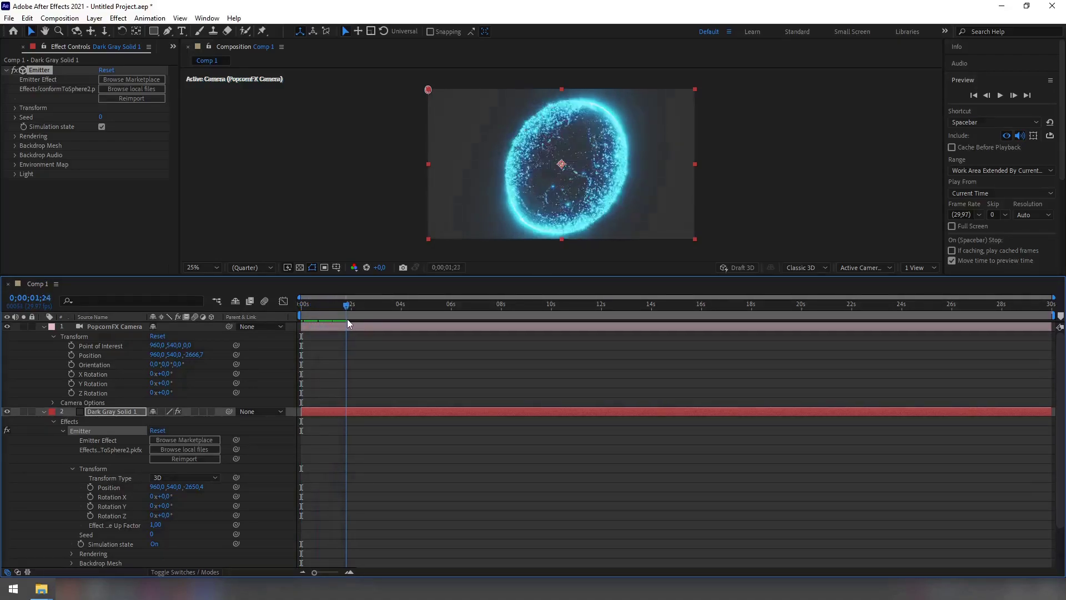
drag(325, 318, 429, 321)
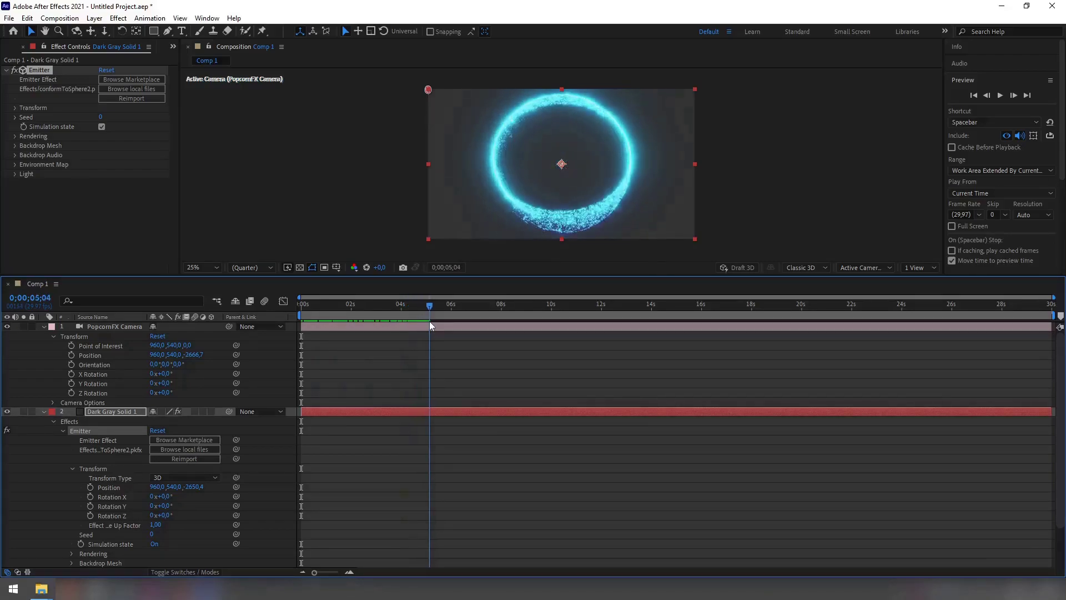
key(space)
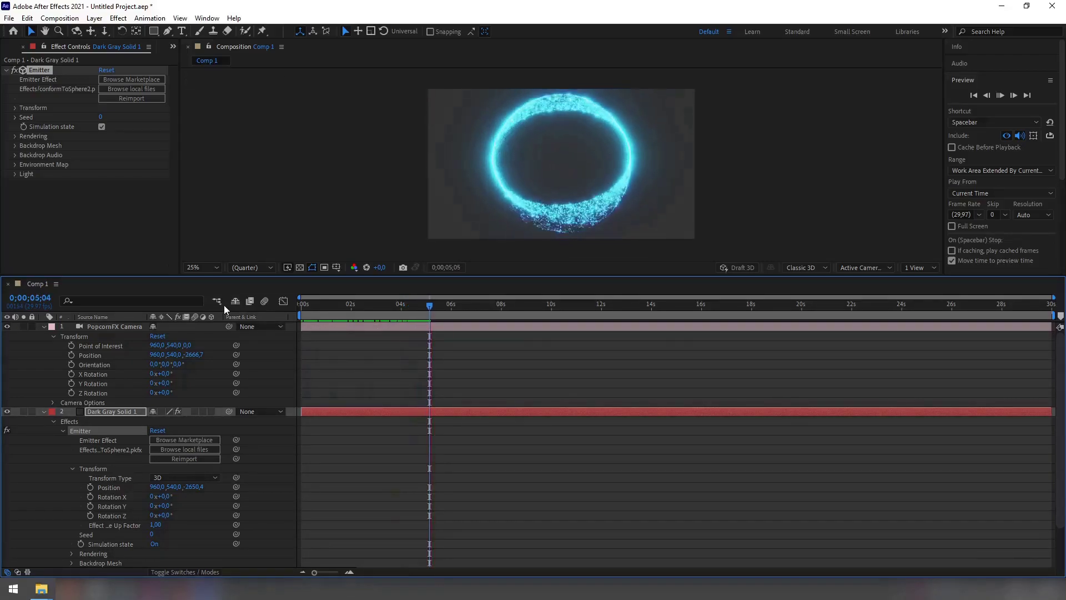